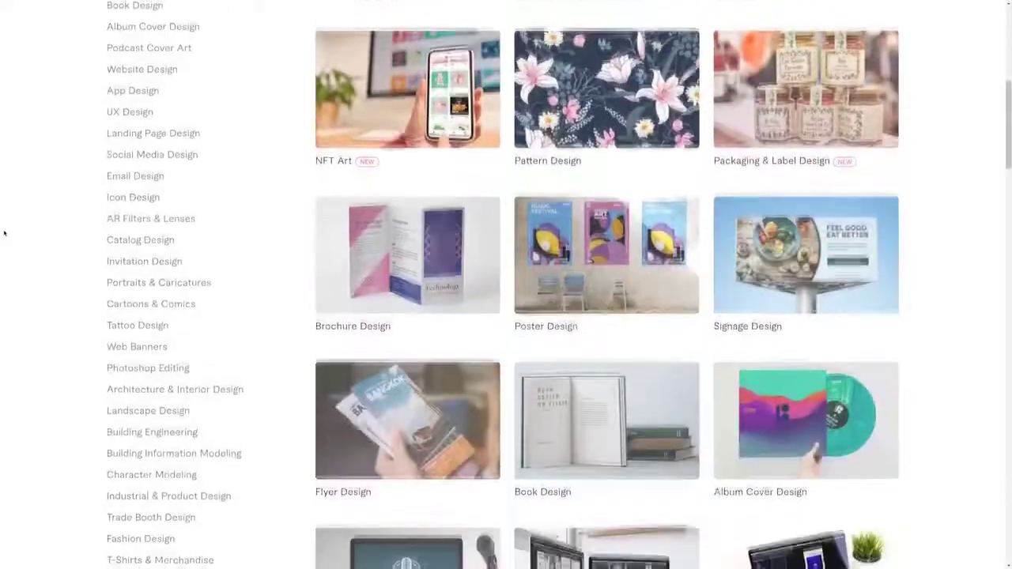
Look through the design service categories, and examine Legiit's total visits and United States traffic share on Similarweb.
scroll(3, 244, "down", 5)
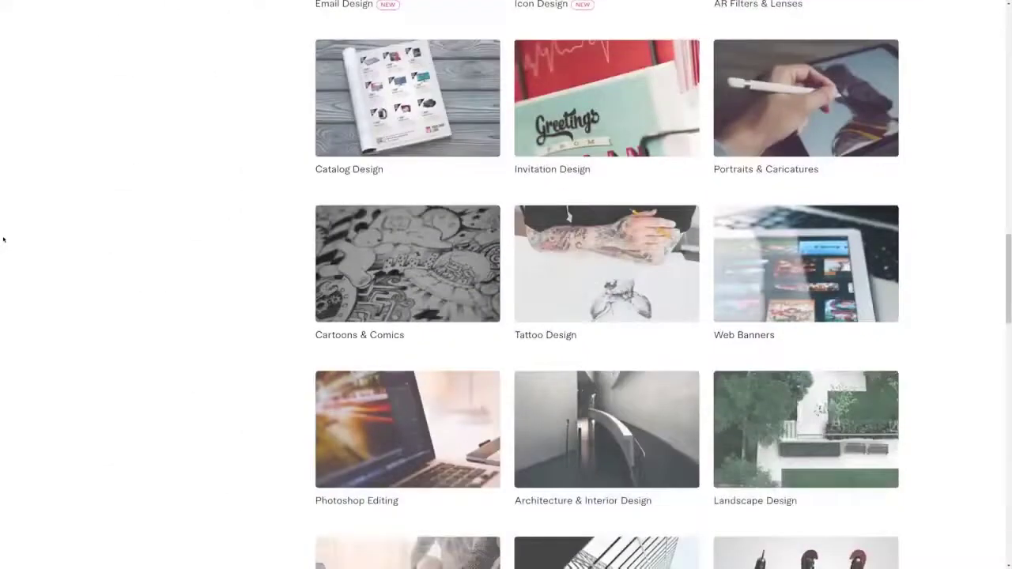
key("alt+Left")
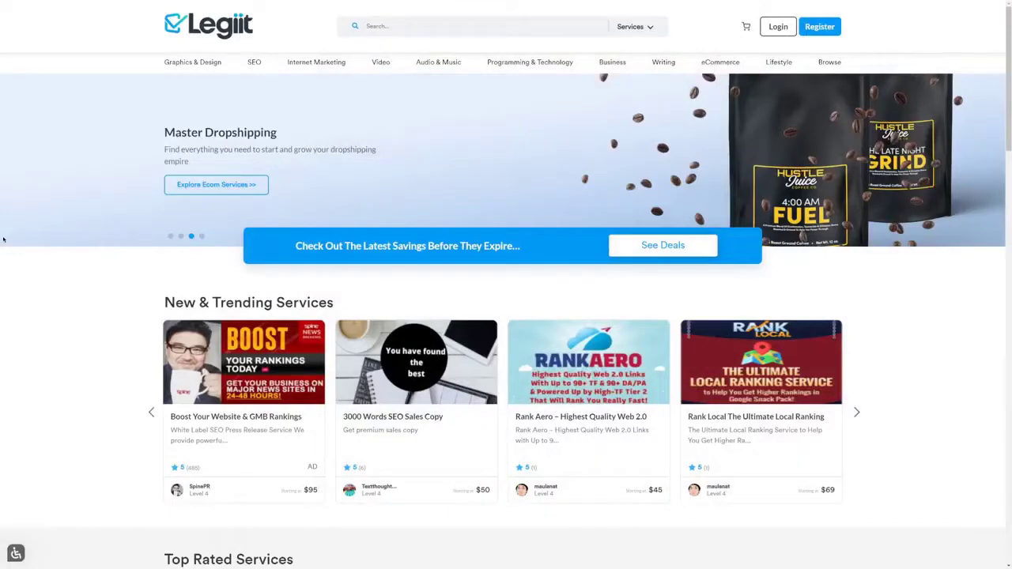
key("ctrl+Tab")
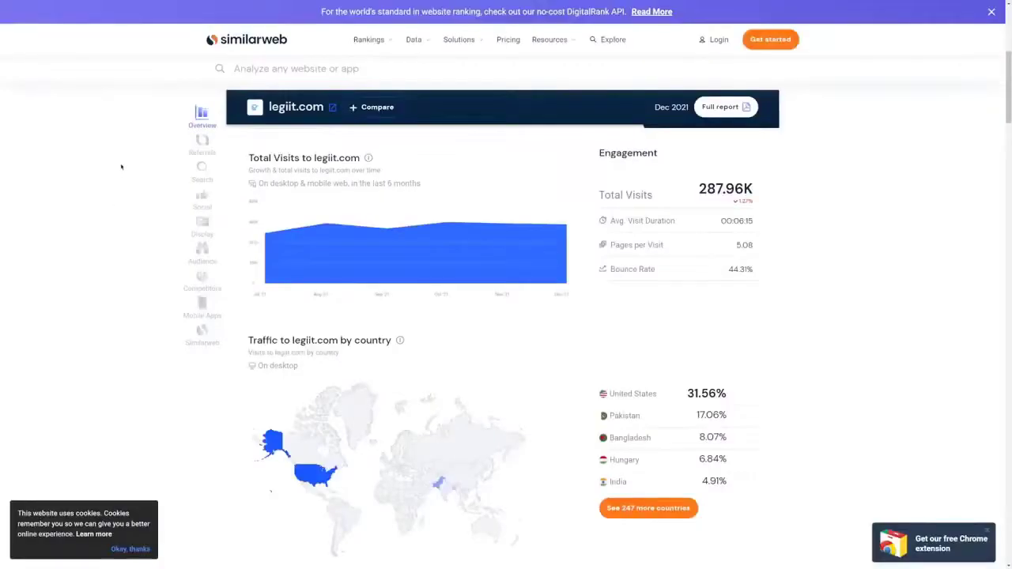
left_click_drag(687, 393, 720, 392)
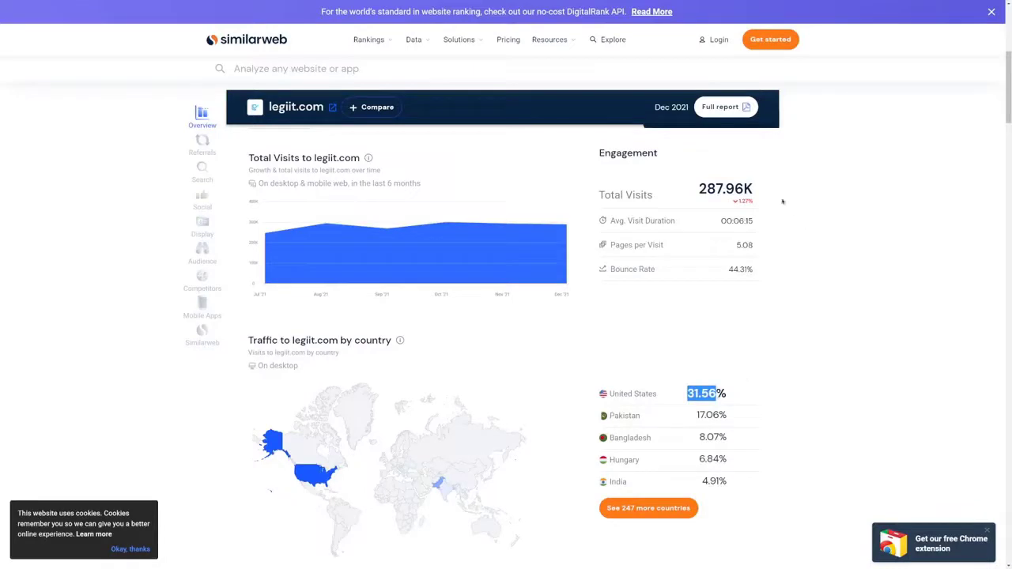
left_click_drag(599, 195, 679, 193)
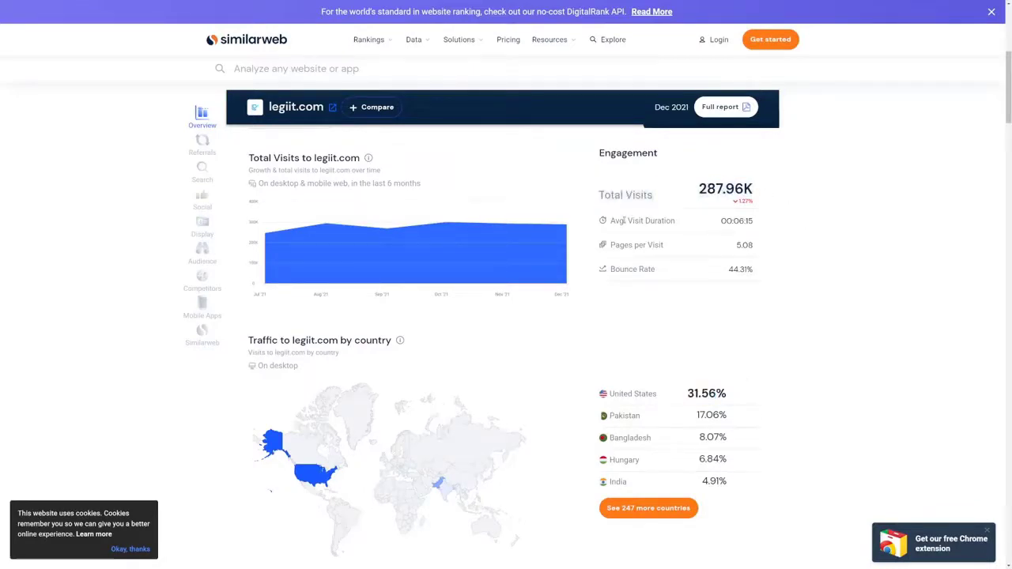
key("ctrl+Tab")
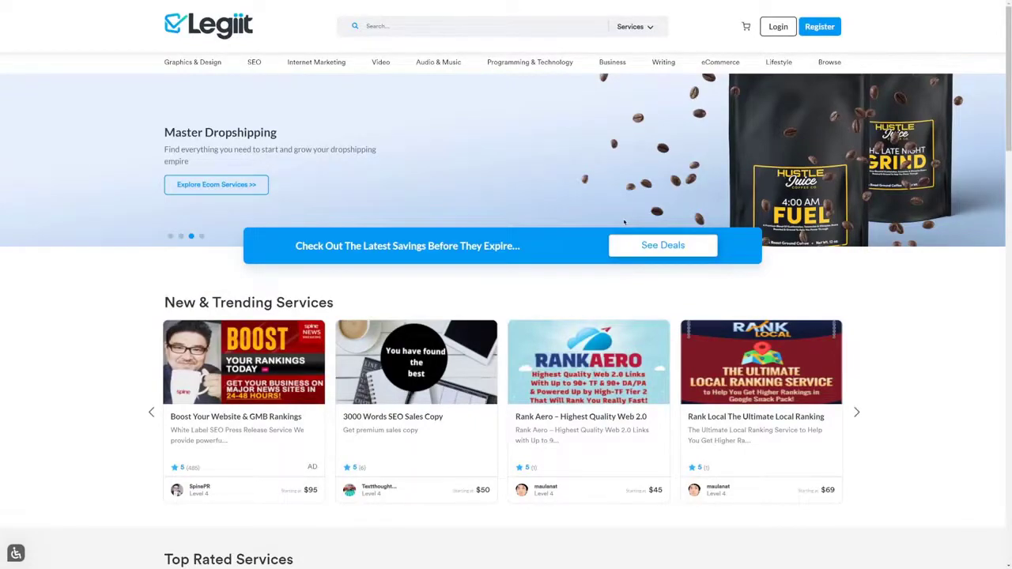
Register a Legiit account with the interest Selling my services, and activate it from the confirmation e-mail.
scroll(131, 342, "down", 8)
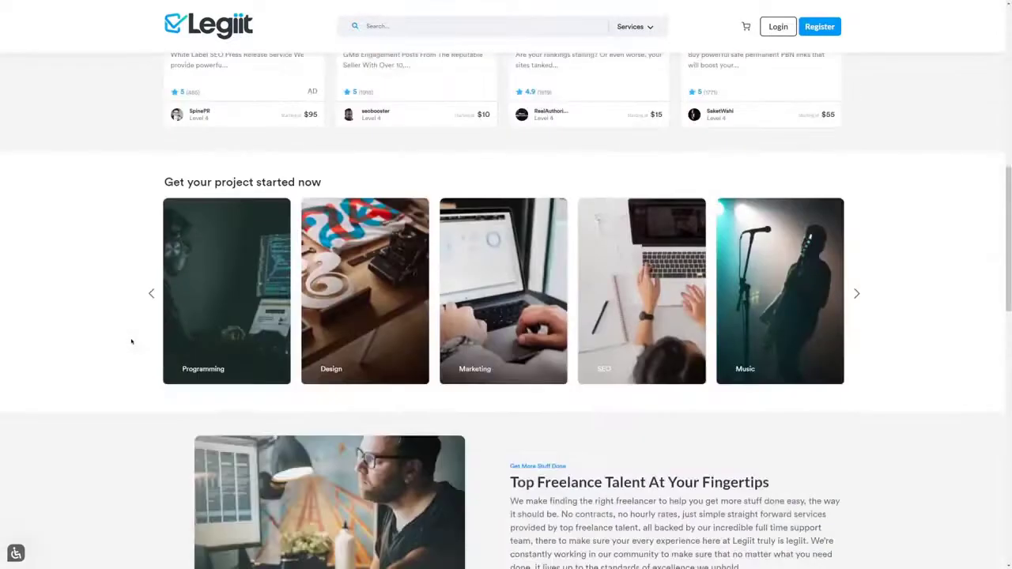
scroll(131, 342, "up", 8)
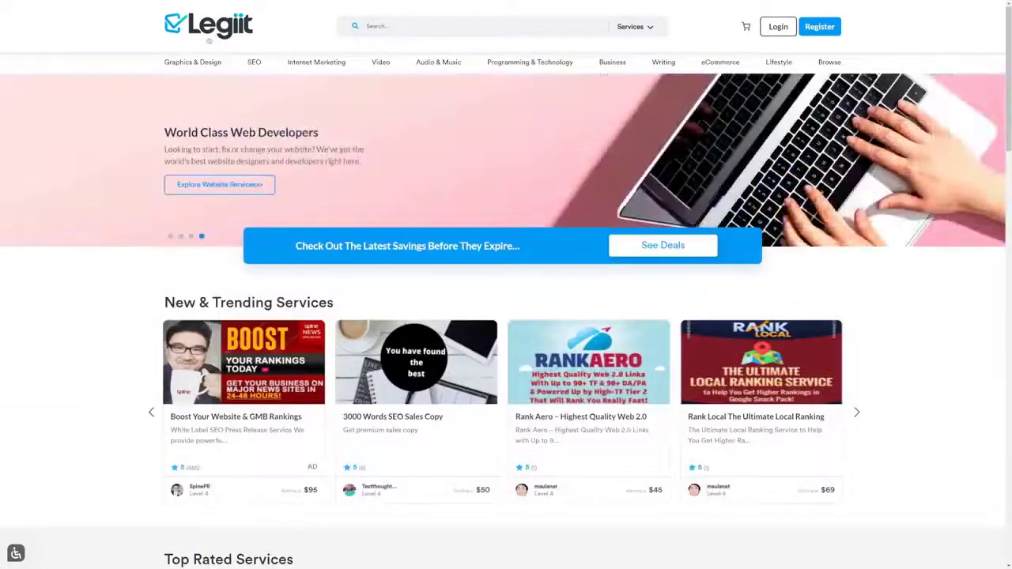
left_click(831, 28)
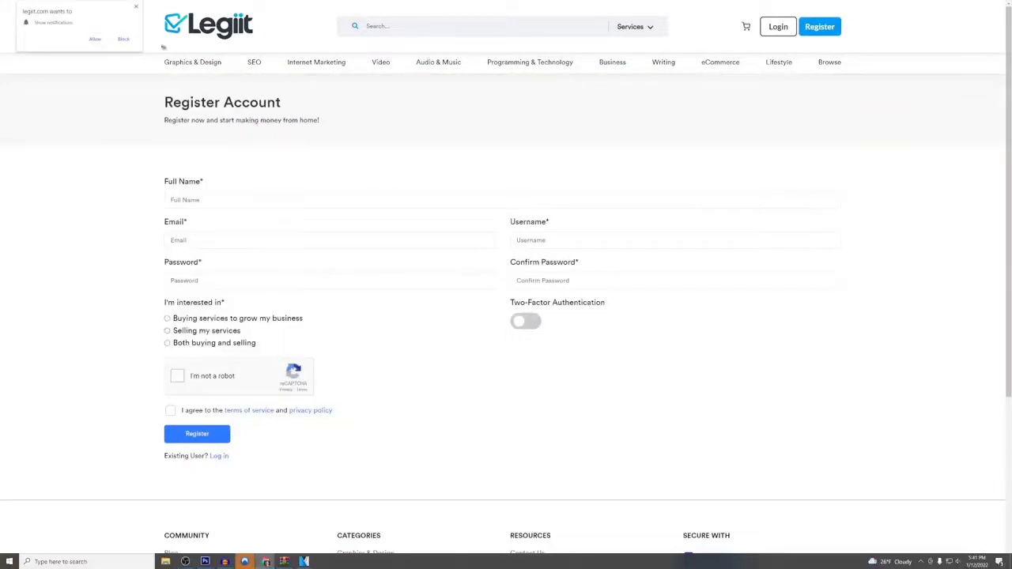
left_click(136, 8)
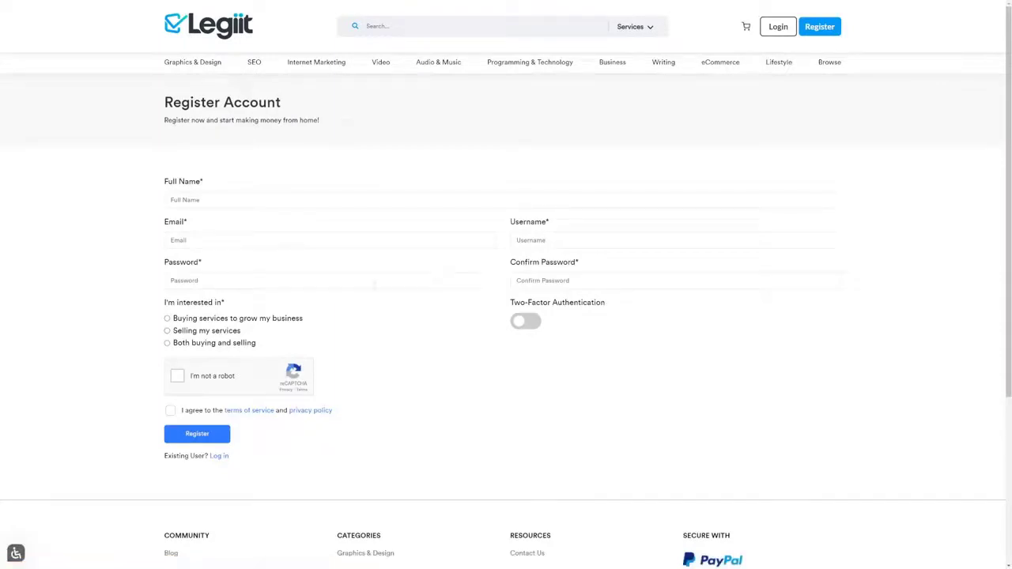
left_click(167, 331)
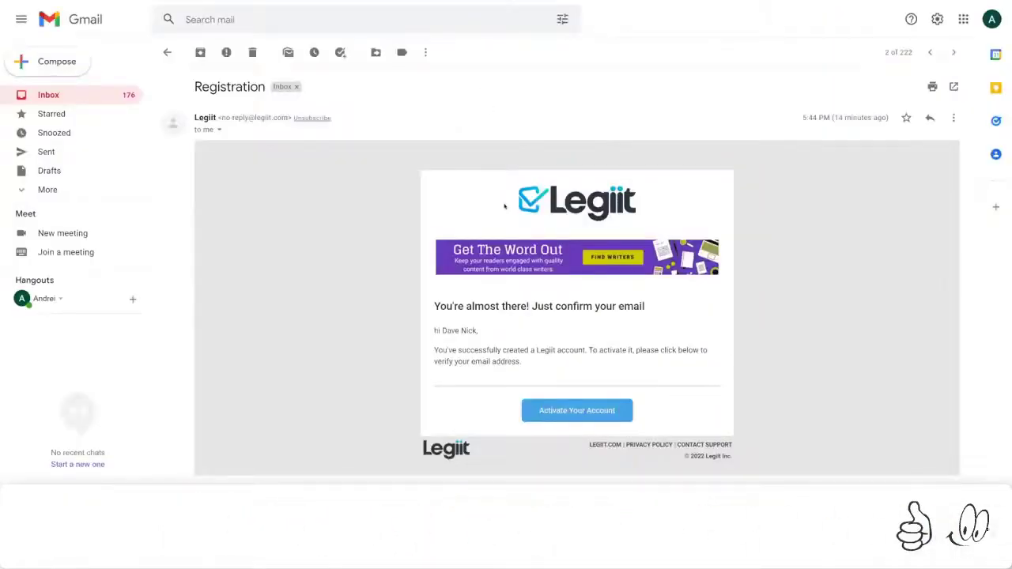
left_click(569, 410)
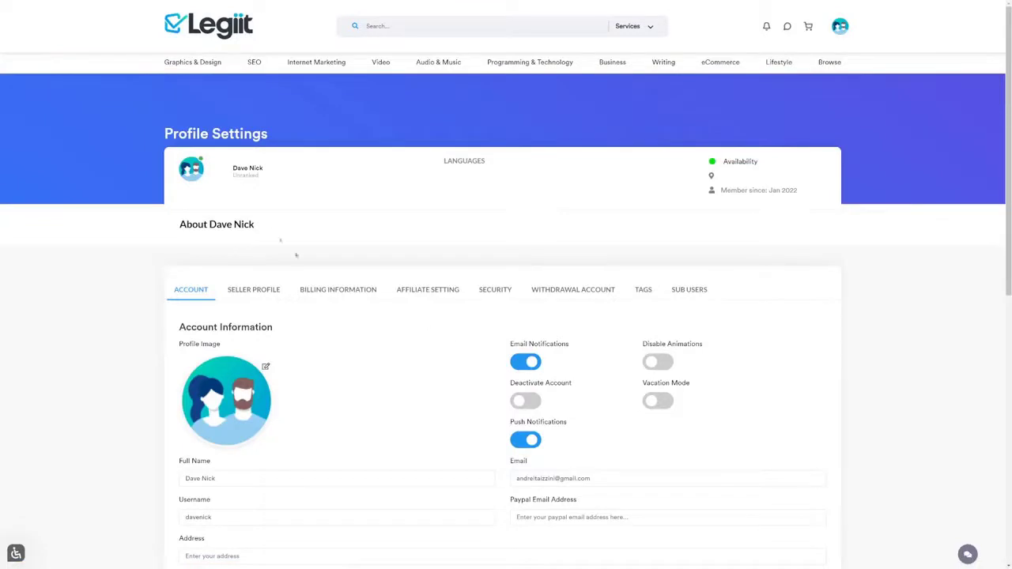
Browse Legiit's service categories and examine the Creative Writing offers and their starting prices in the Writing category.
left_click(188, 64)
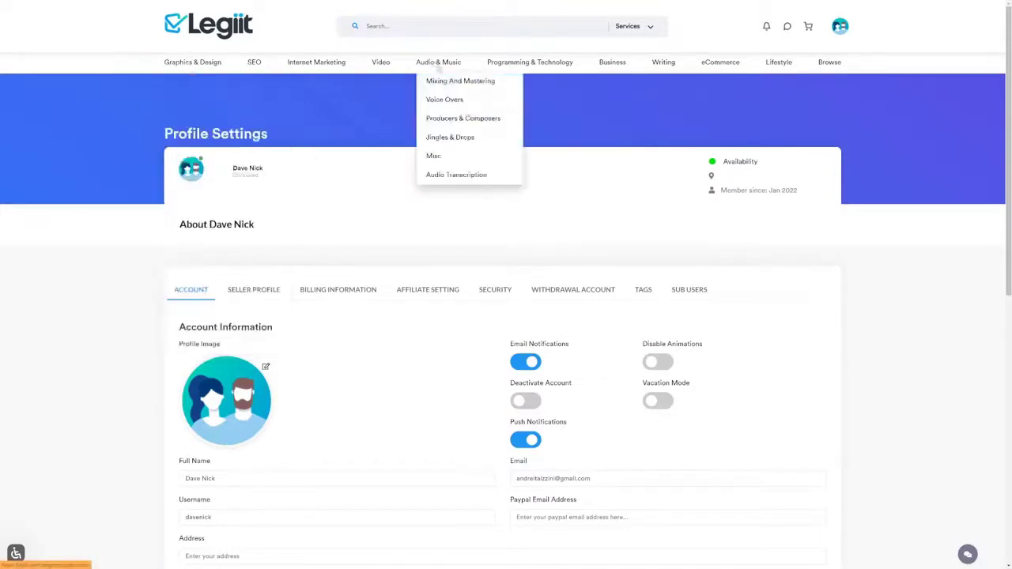
mouse_move(609, 67)
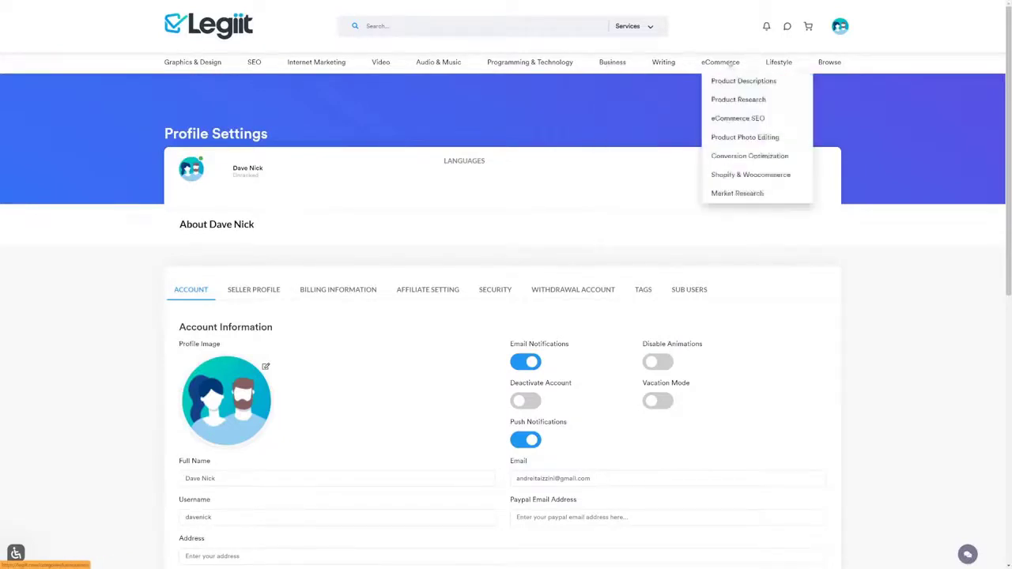
mouse_move(825, 73)
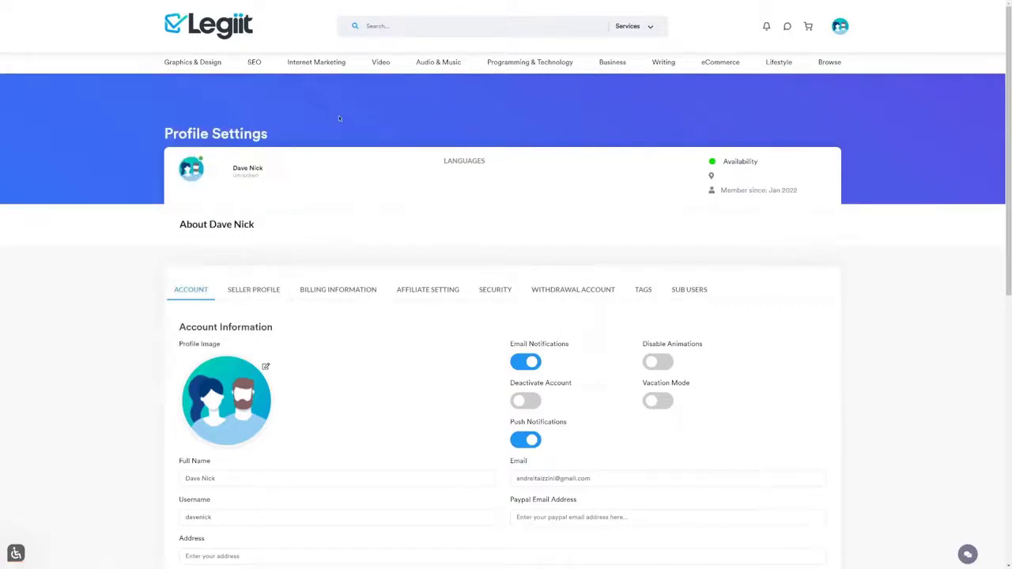
mouse_move(779, 63)
mouse_move(668, 72)
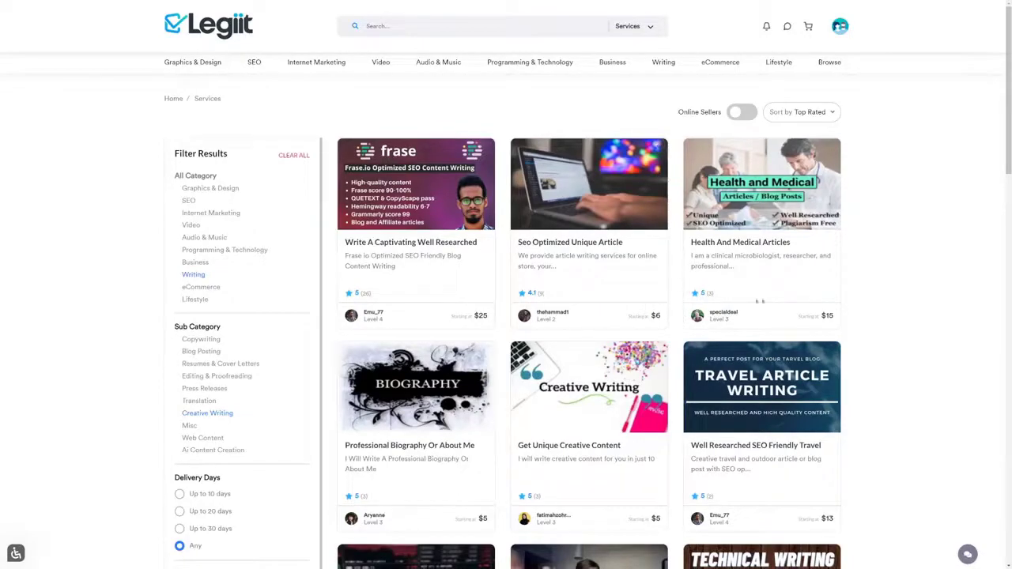
scroll(658, 384, "down", 2)
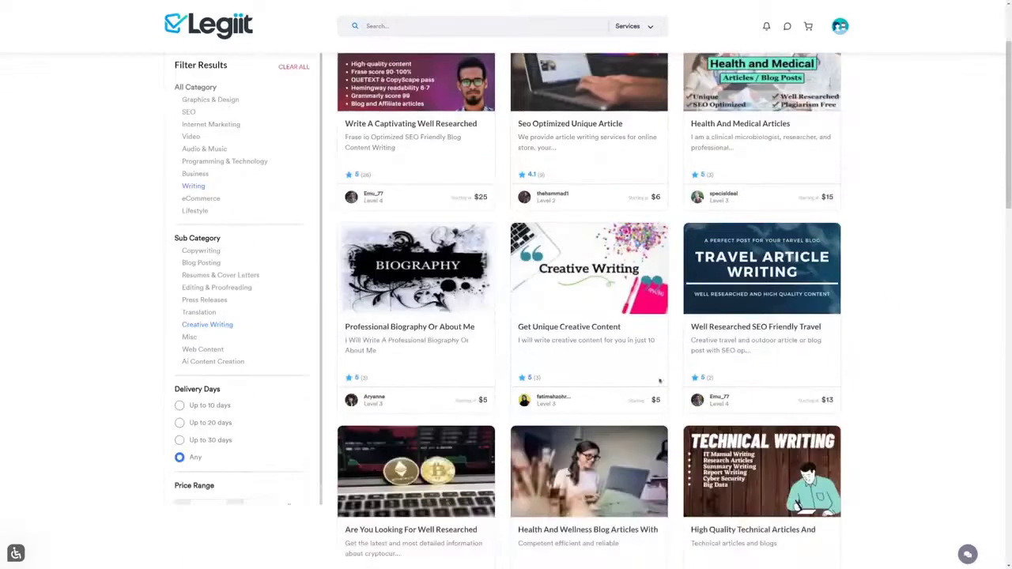
scroll(658, 383, "down", 7)
scroll(601, 380, "down", 5)
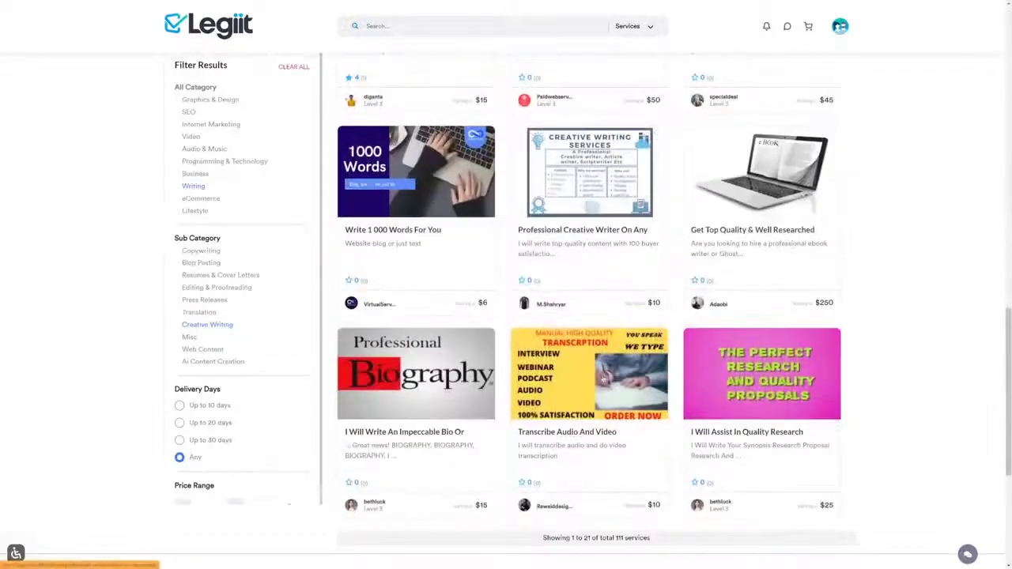
scroll(603, 380, "down", 1)
scroll(603, 379, "down", 5)
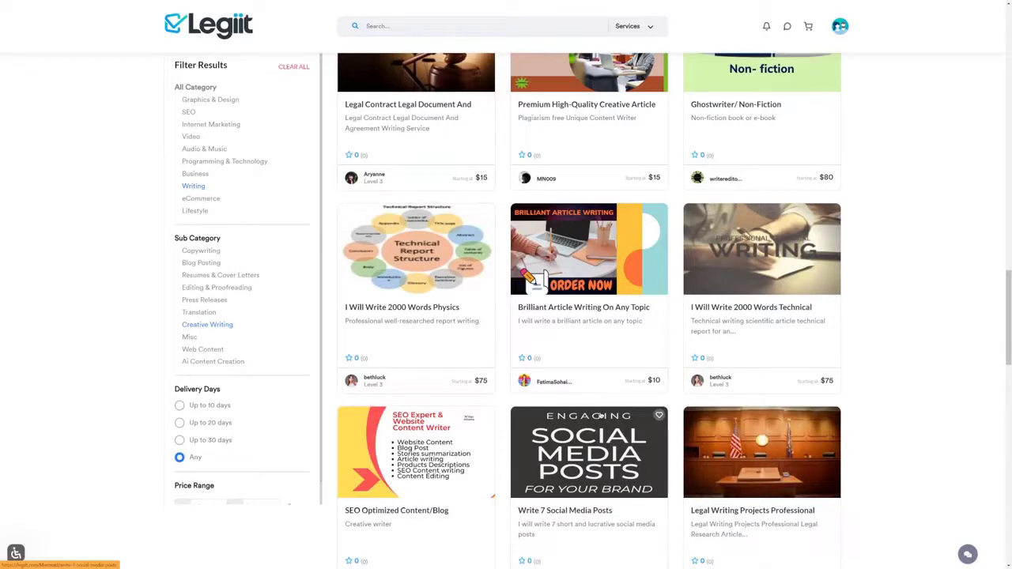
scroll(802, 539, "up", 10)
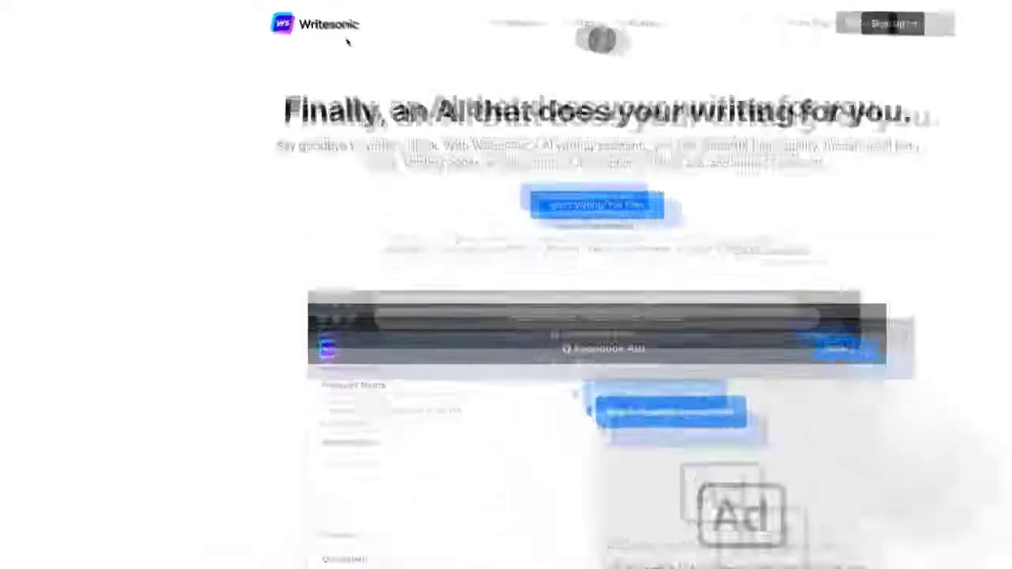
Switch to the Writesonic website and start writing for free to reach the copy templates.
scroll(372, 101, "down", 2)
scroll(371, 101, "up", 2)
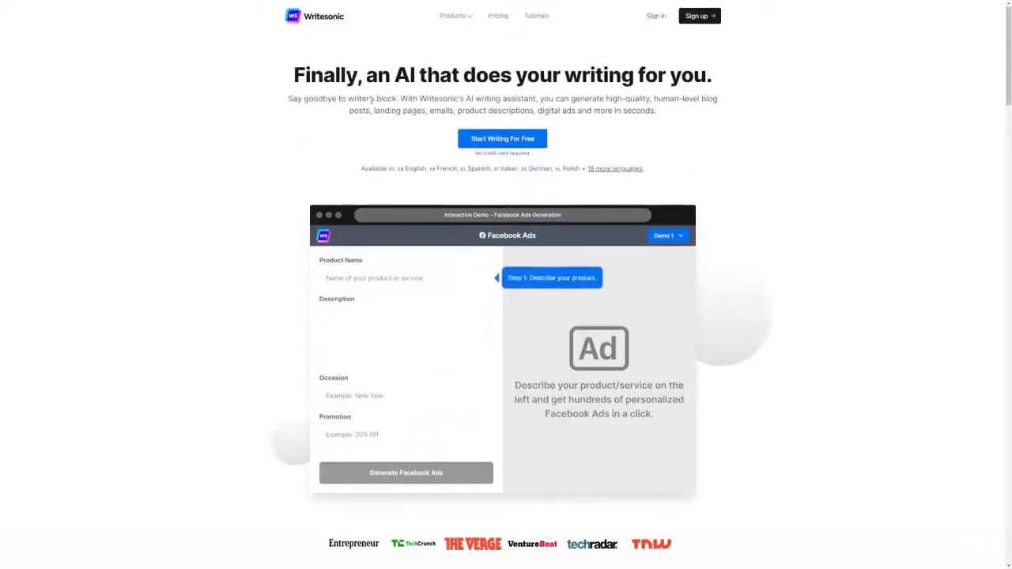
left_click(496, 139)
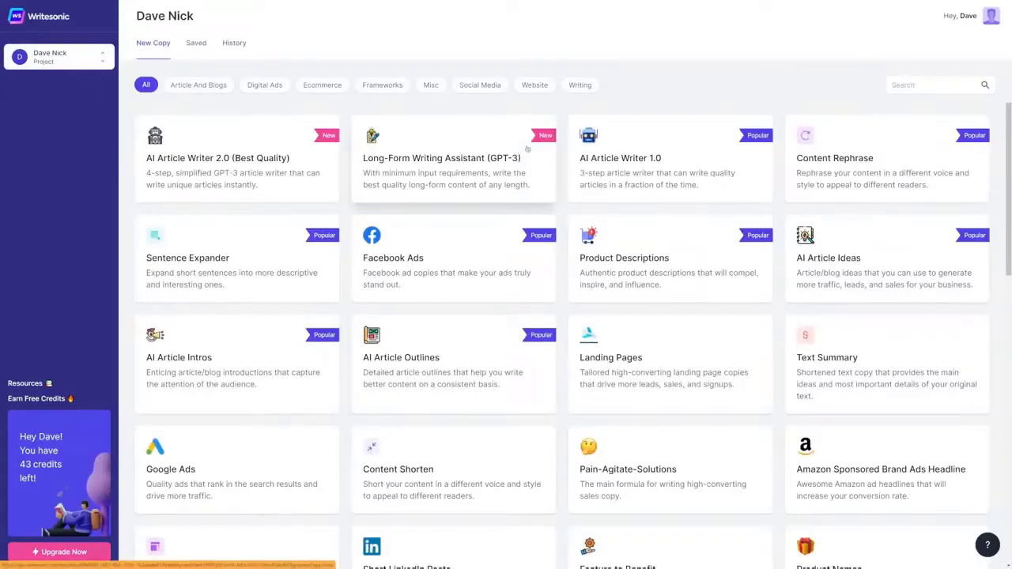
Look through the available copy templates and open AI Article Writer 2.0 (Best Quality).
scroll(501, 103, "down", 2)
scroll(661, 230, "down", 4)
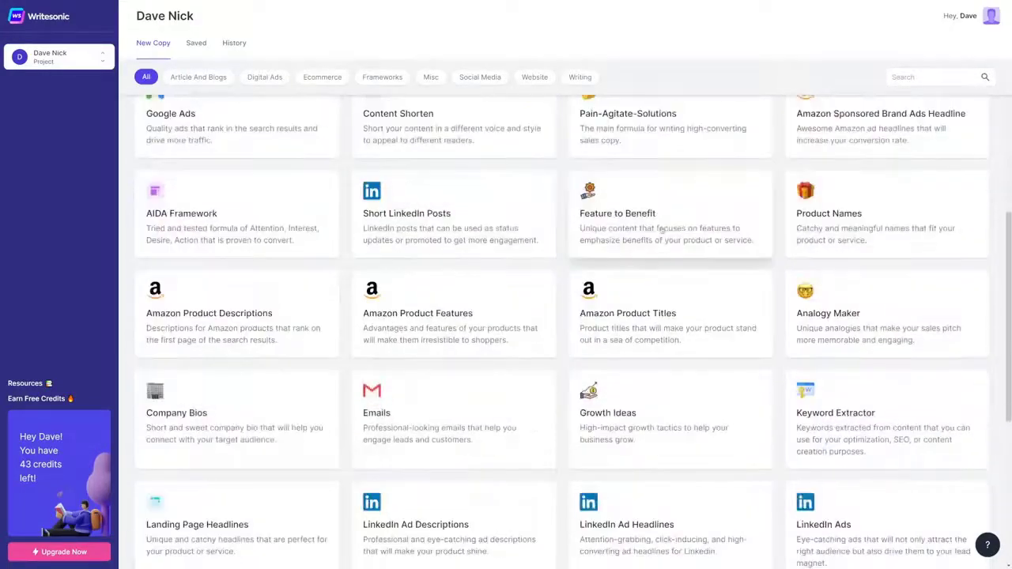
scroll(661, 229, "down", 3)
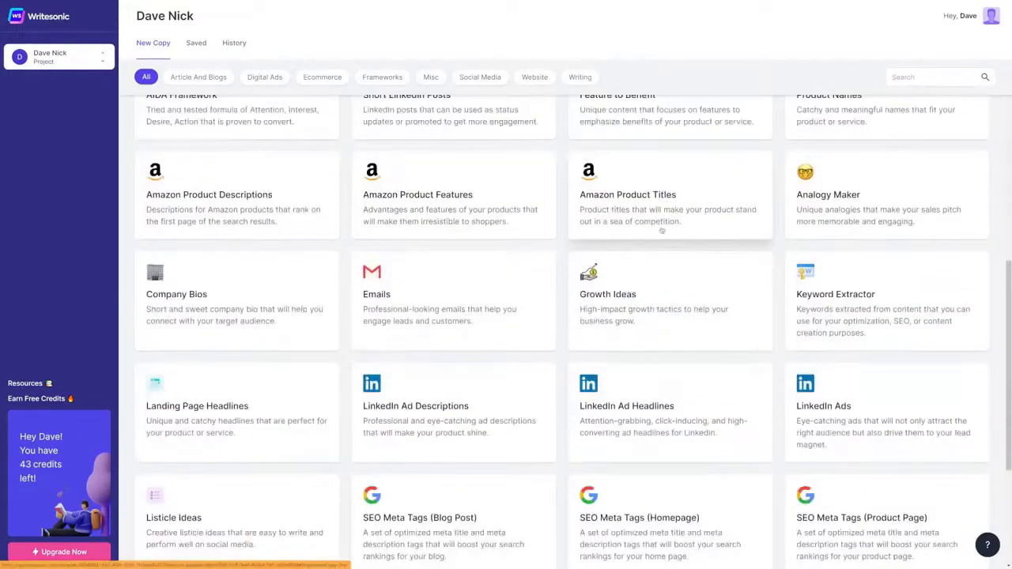
scroll(661, 232, "down", 2)
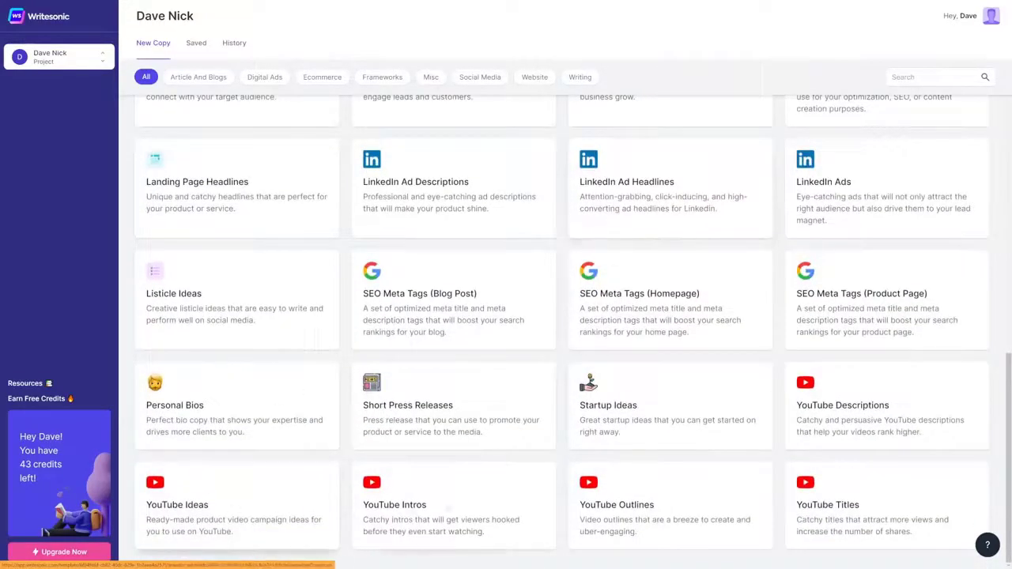
scroll(847, 467, "up", 2)
scroll(831, 415, "up", 6)
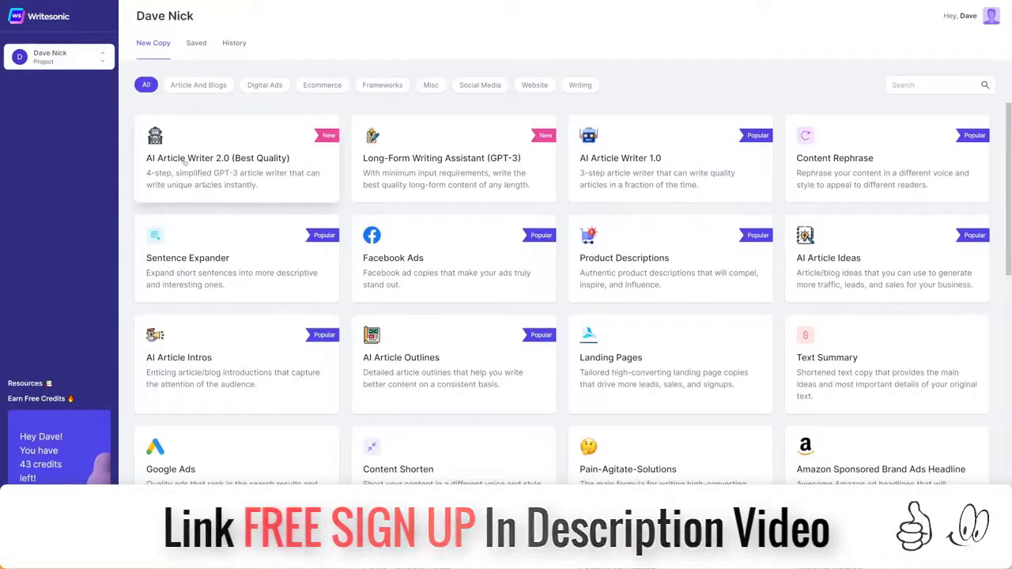
left_click(186, 161)
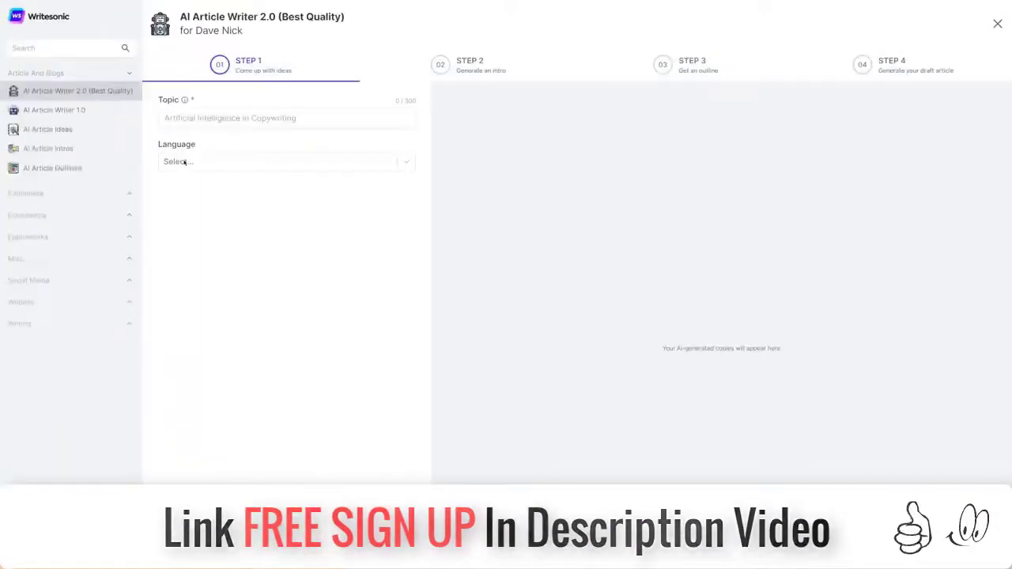
Generate article ideas for the topic "How To Lose Weight In 5 Steps".
left_click(310, 115)
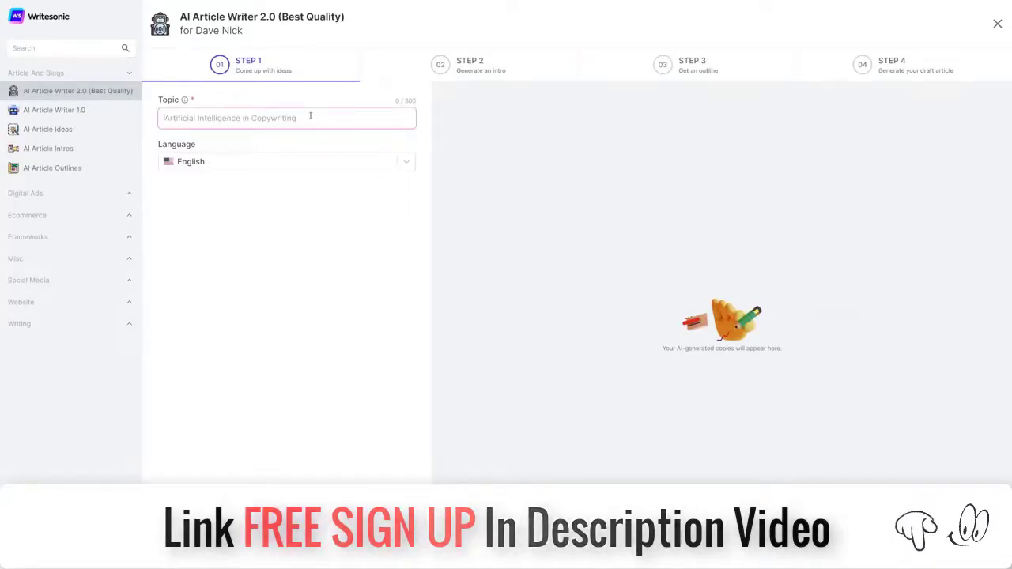
type("How To Lose Weight In 5 Steps")
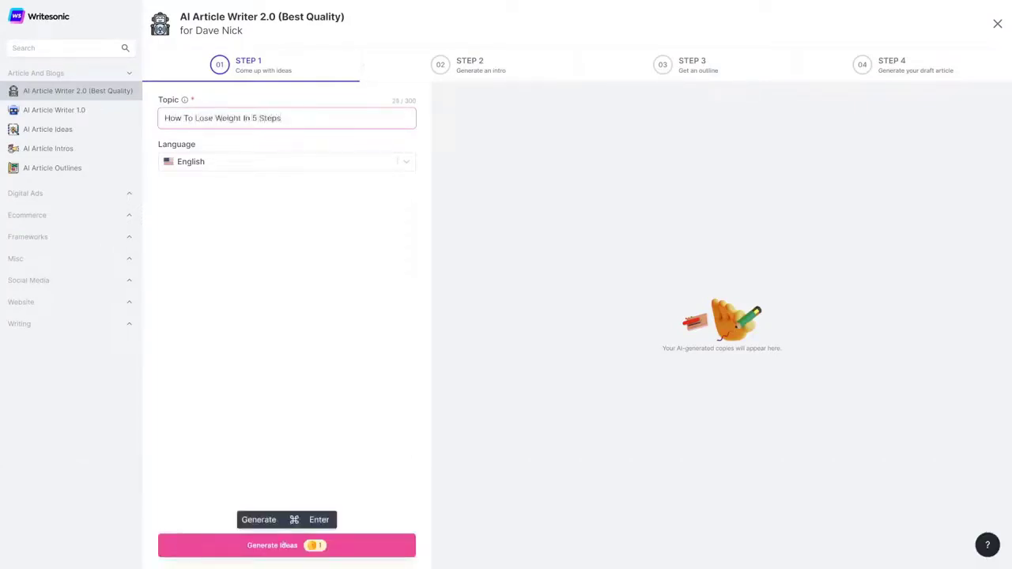
left_click(283, 544)
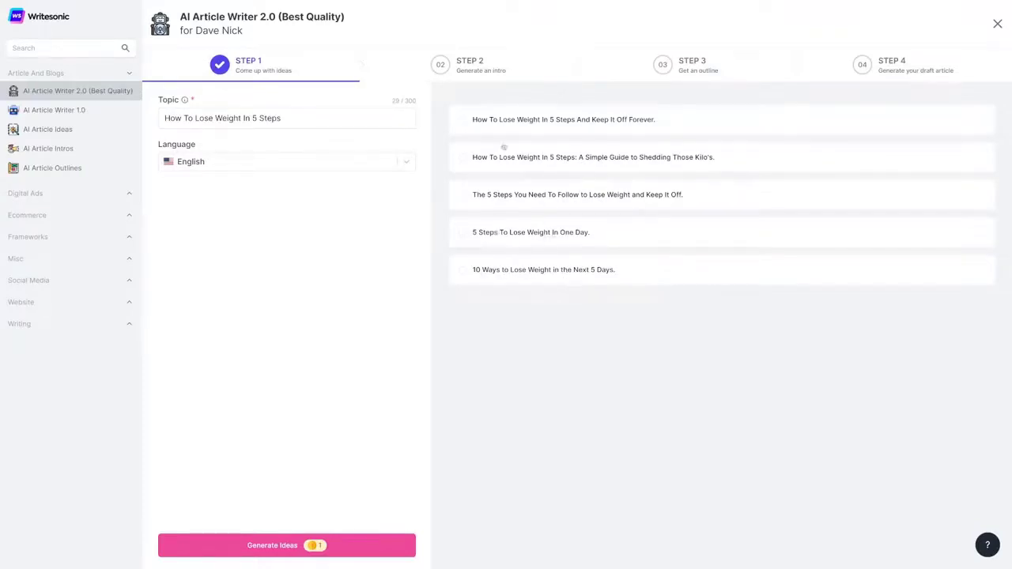
Choose the idea "How To Lose Weight In 5 Steps And Keep It Off Forever." and generate intros for it.
left_click(465, 122)
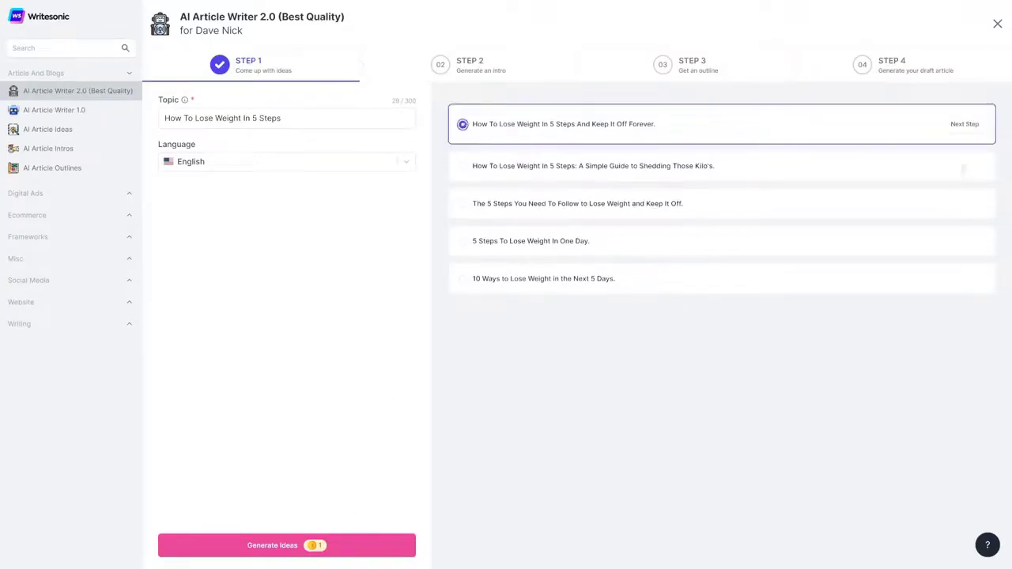
left_click(963, 128)
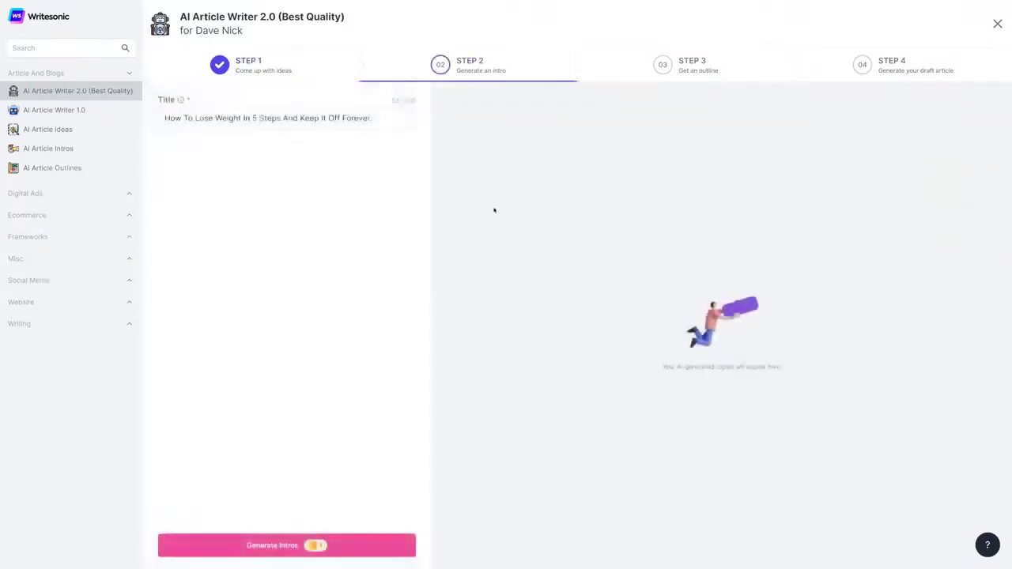
left_click(265, 546)
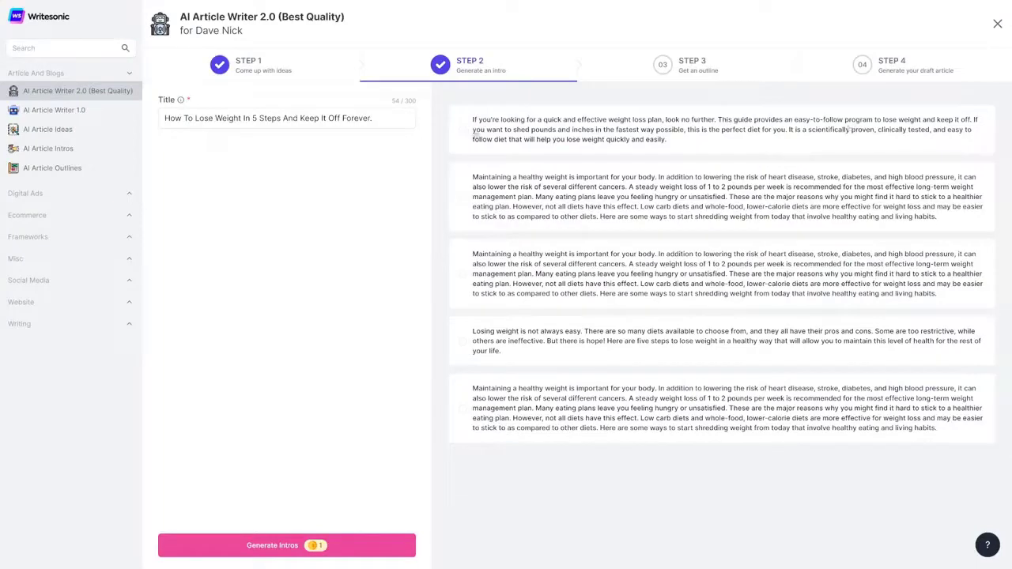
Choose the intro beginning "If you're looking for a quick and effective weight loss plan" and proceed to the outline stage.
left_click(462, 129)
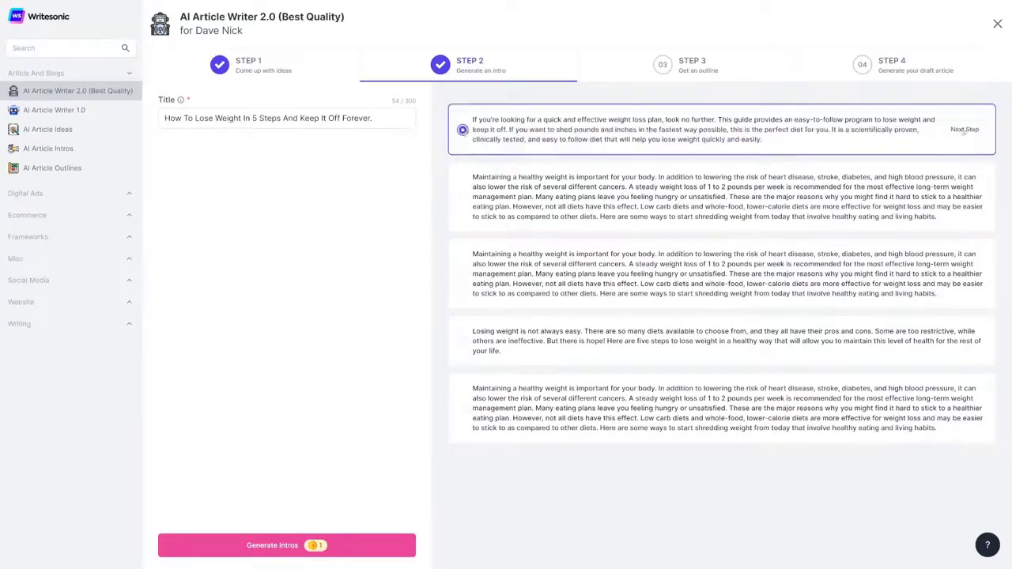
left_click(963, 130)
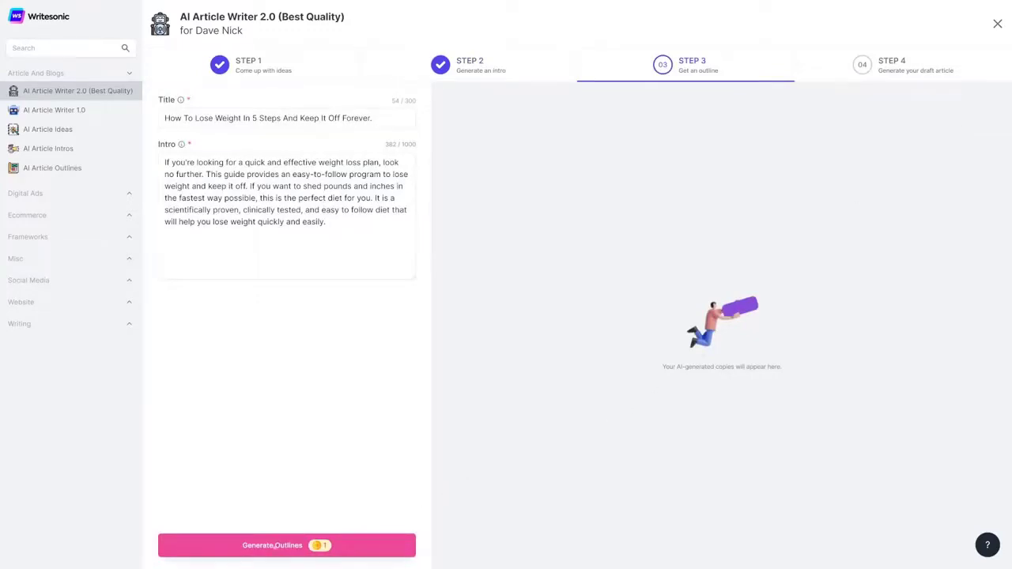
Generate outlines for the article, choose the six-section one beginning "Why You Need To Lose Weight", and proceed to the draft stage.
left_click(278, 551)
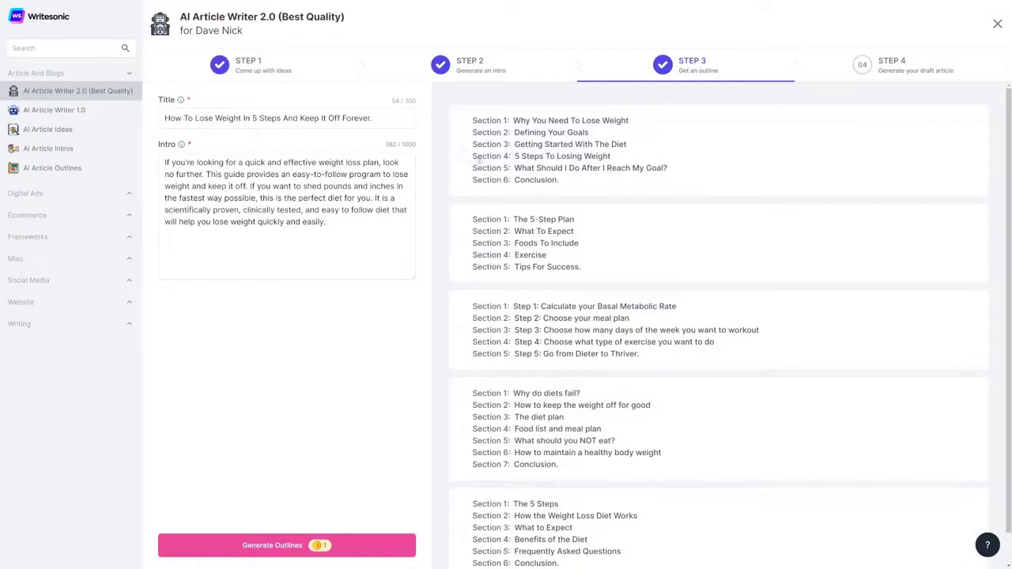
left_click(463, 152)
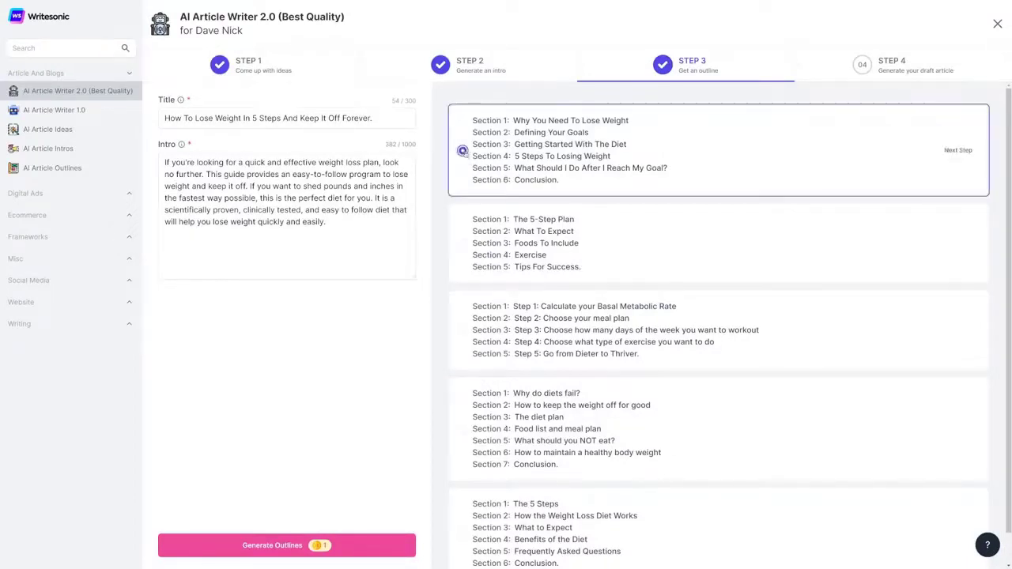
left_click(957, 150)
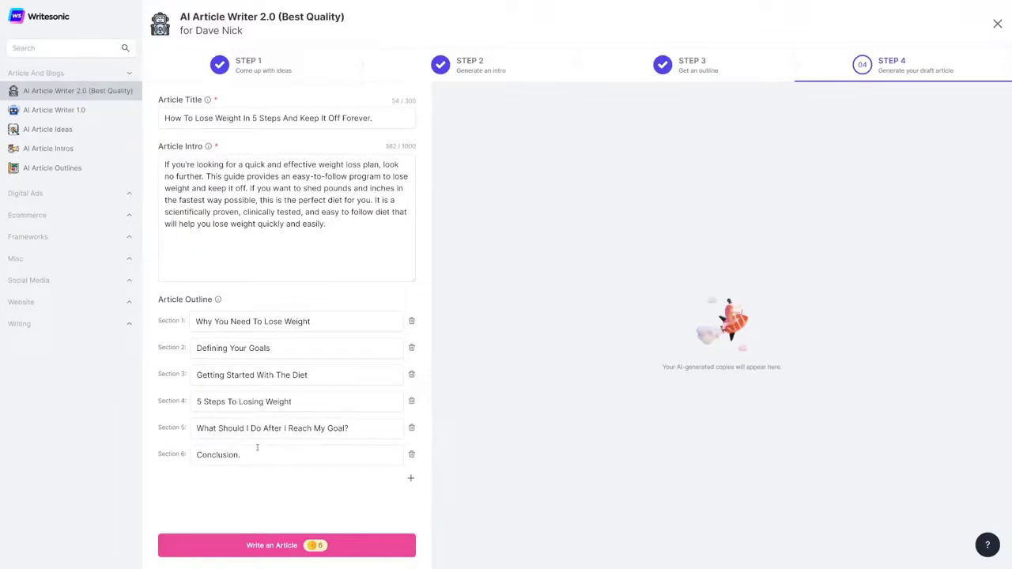
Write the full article from the chosen title, intro and outline, and review the generated draft through to its conclusion.
left_click(262, 545)
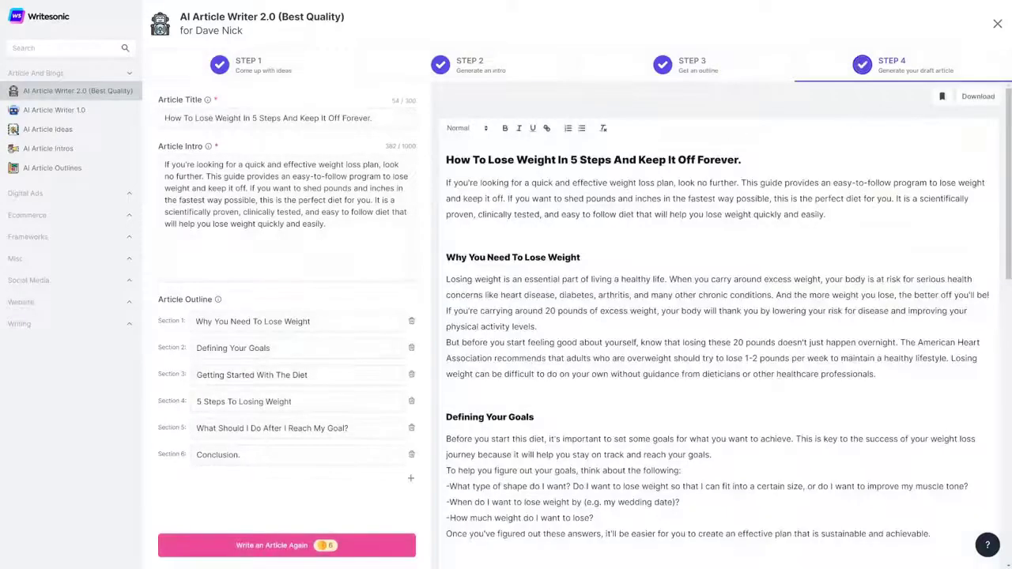
scroll(606, 197, "down", 6)
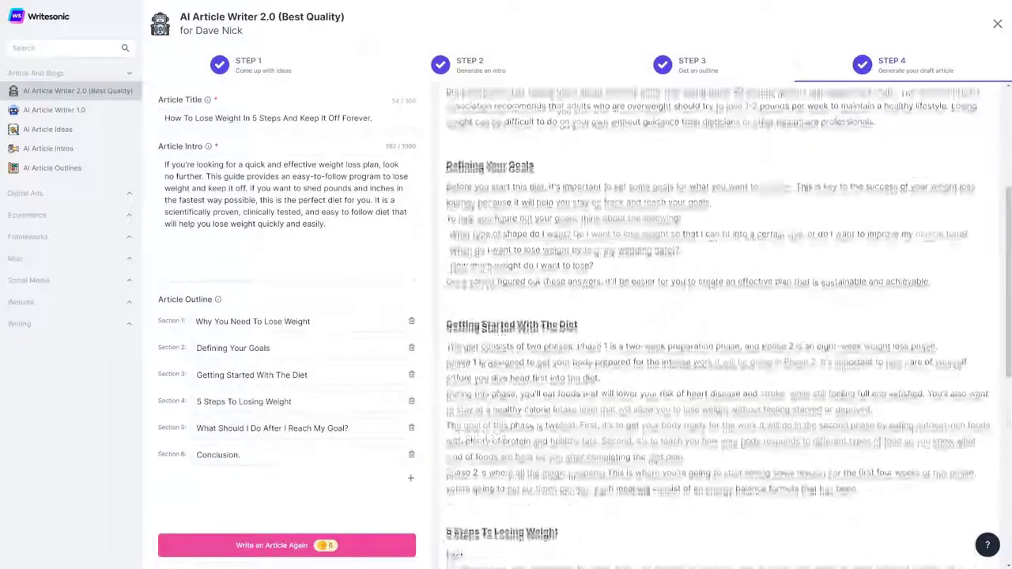
scroll(594, 203, "down", 4)
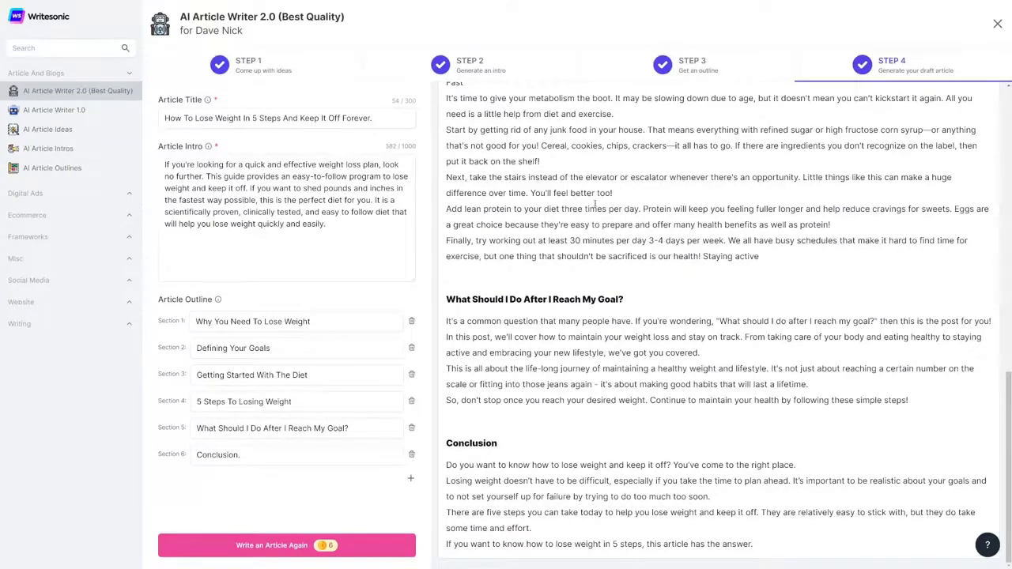
scroll(595, 203, "up", 15)
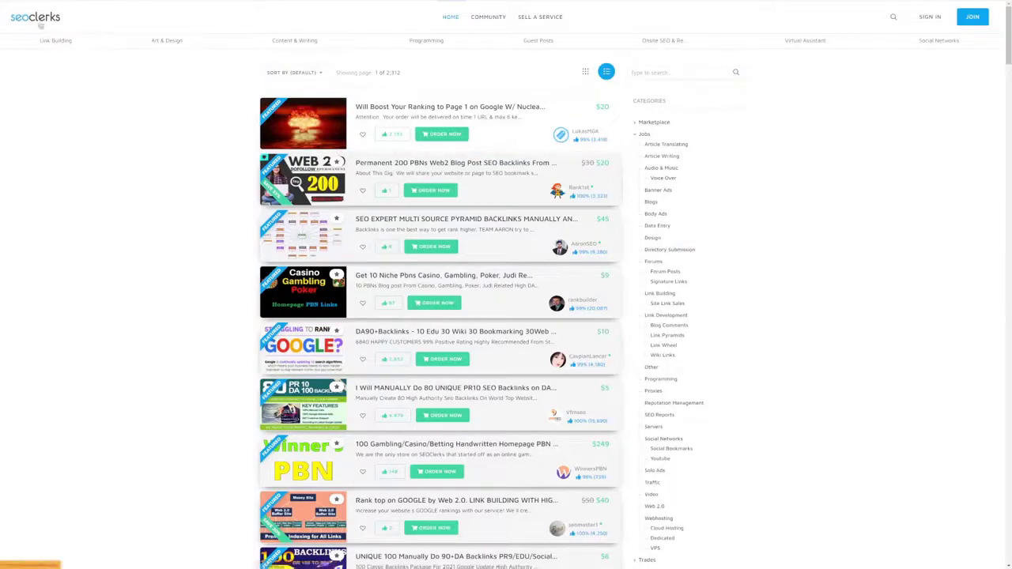
Switch to the SEOClerks website, open the Article Writing category under Jobs, and look through the posted jobs.
scroll(29, 154, "down", 5)
scroll(29, 153, "up", 5)
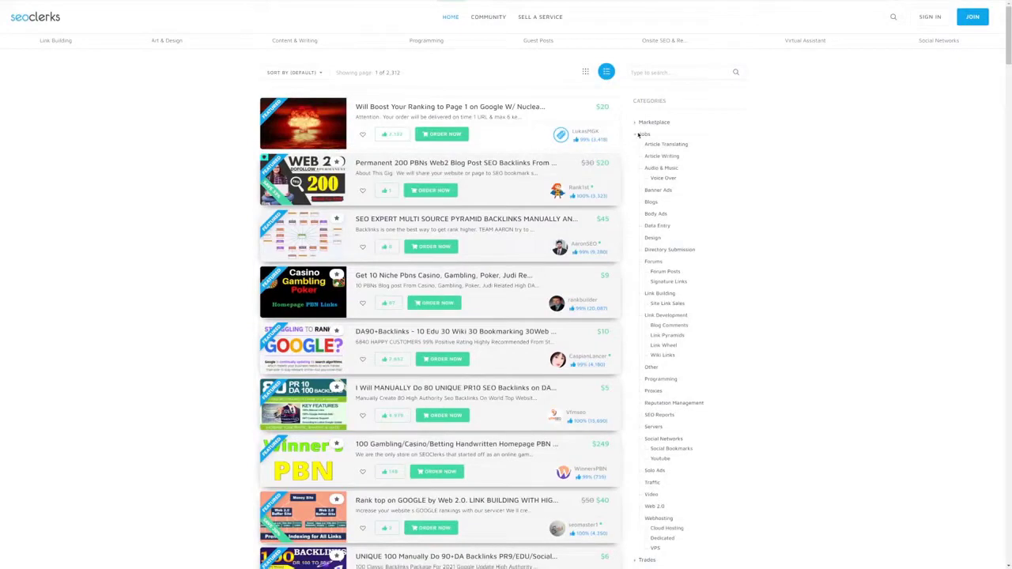
left_click(638, 134)
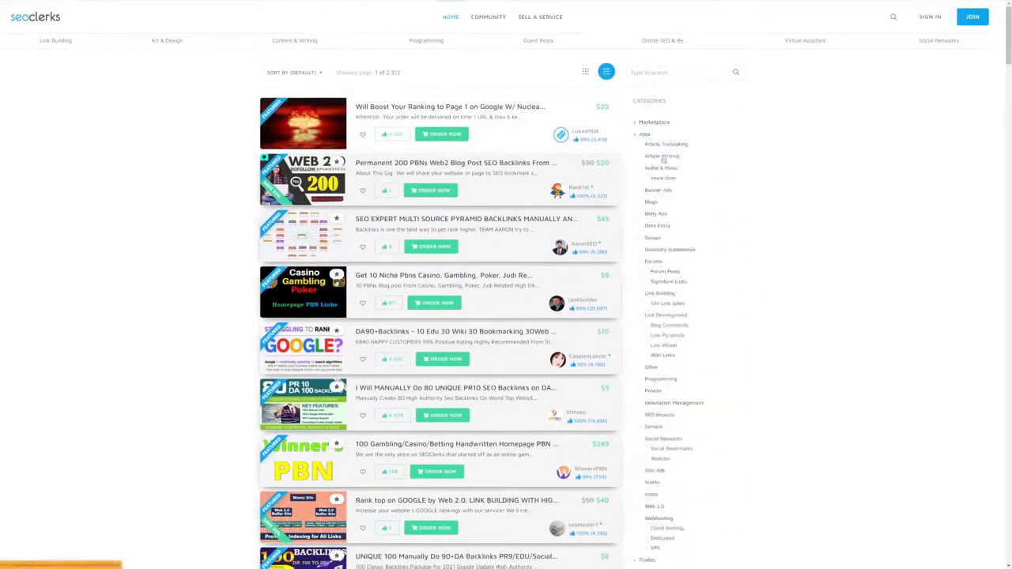
left_click(662, 157)
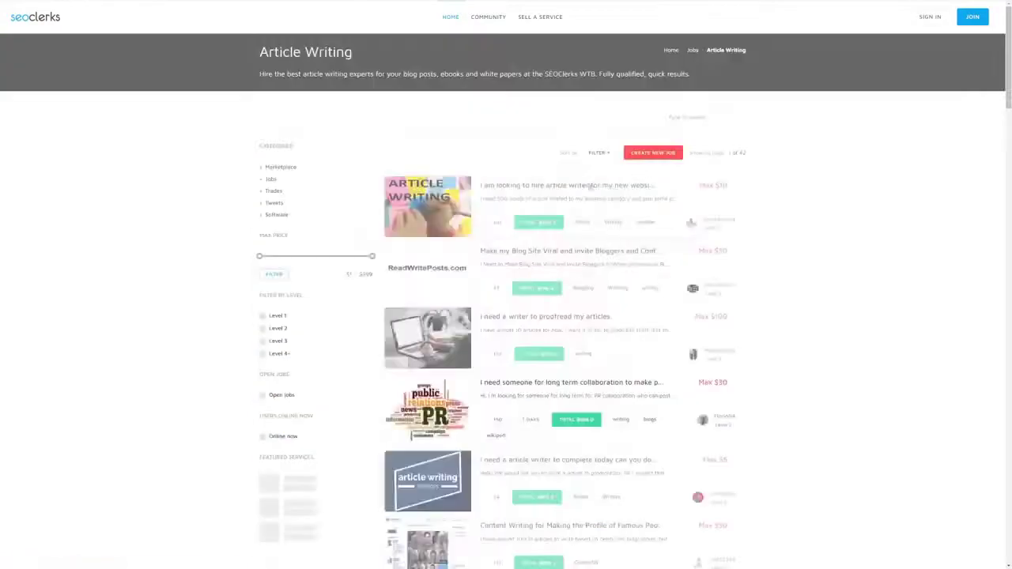
scroll(590, 186, "down", 5)
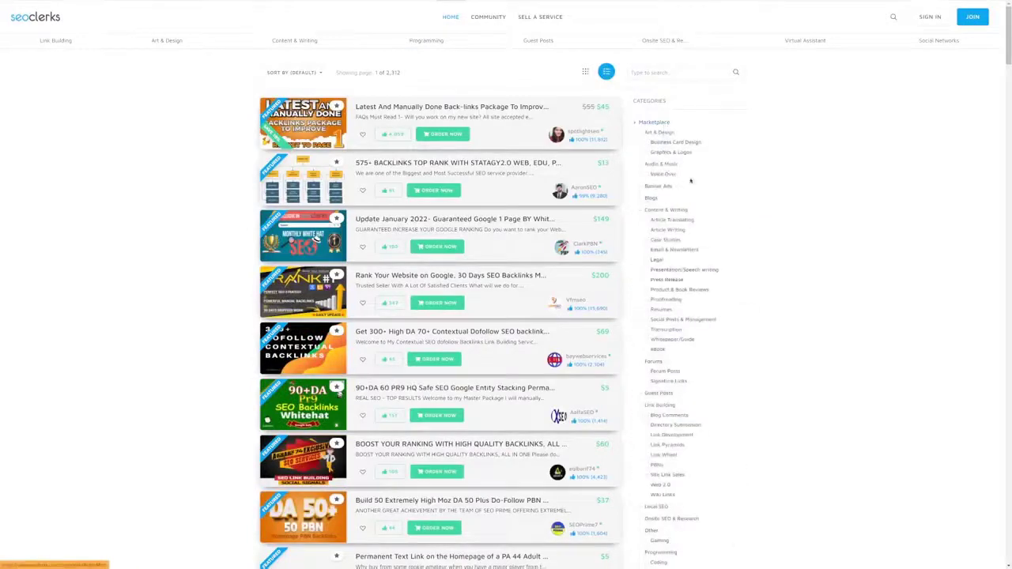
Open the Article Writing category under Content & Writing in the SEOClerks marketplace and look through the services offered.
left_click(671, 230)
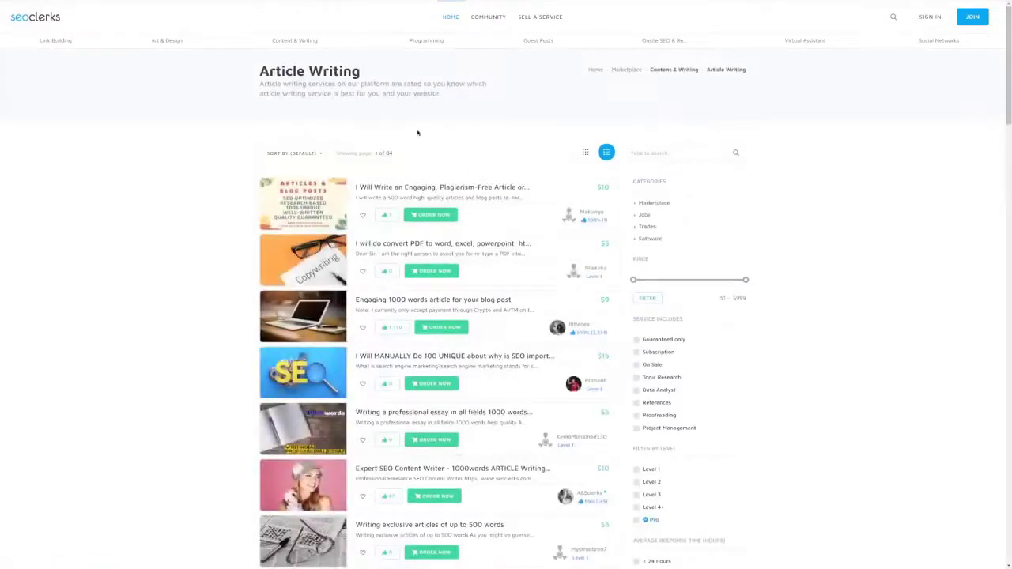
scroll(420, 135, "down", 1)
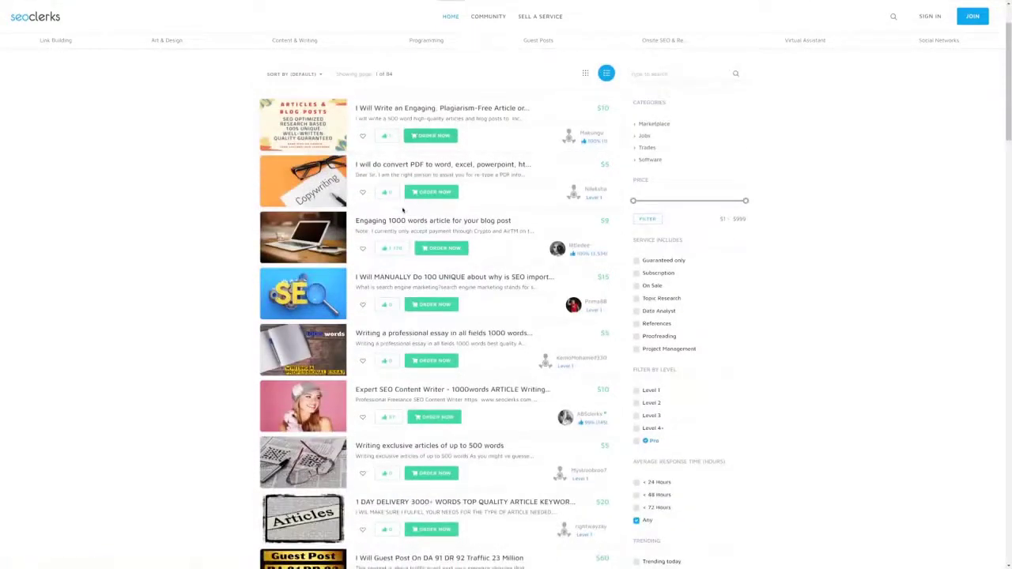